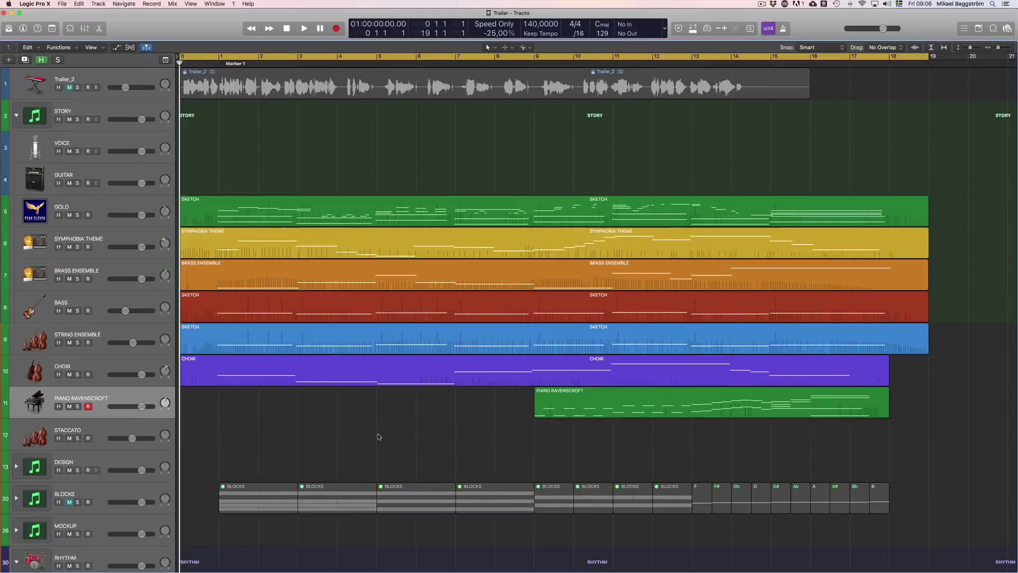
- Play back the trailer project from the start while viewing the tracks
{"action": "key", "text": "space"}
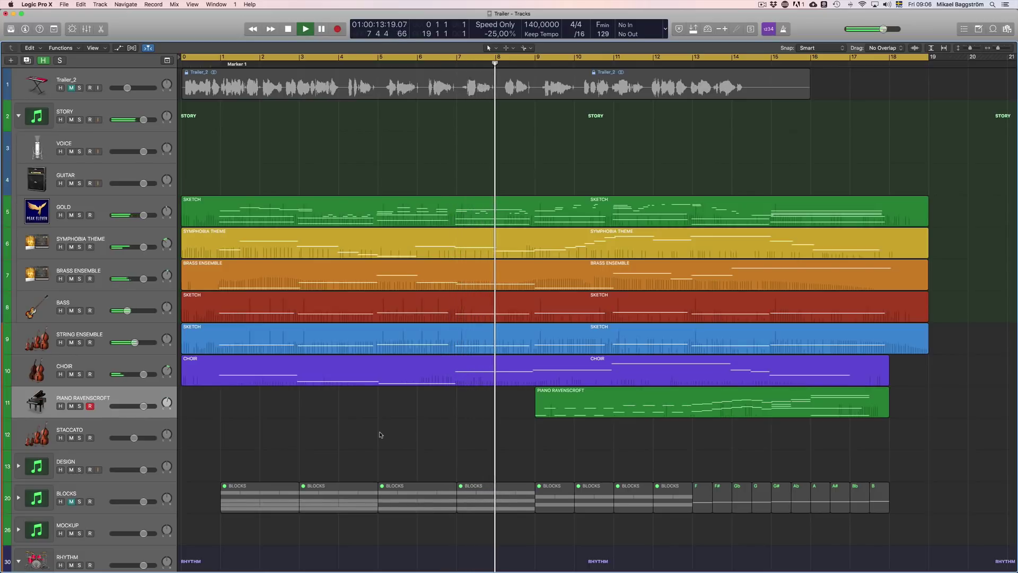
{"action": "scroll", "coordinate": [380, 435], "scroll_direction": "down", "scroll_amount": 1}
{"action": "scroll", "coordinate": [379, 435], "scroll_direction": "down", "scroll_amount": 3}
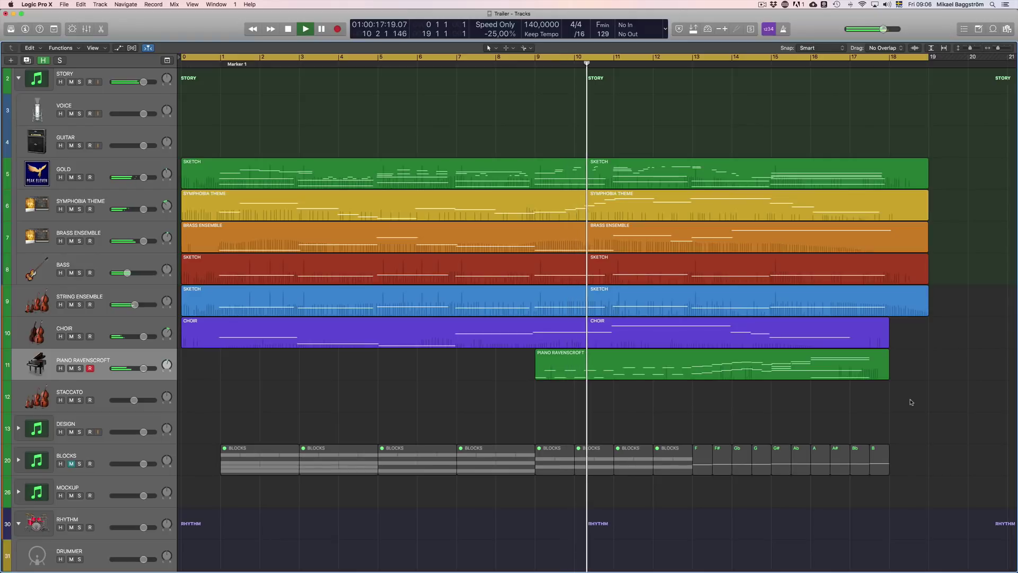
- Select all the instrument regions from GOLD to PIANO RAVENSCROFT, examine their notes in the Piano Roll and close it
{"action": "left_click_drag", "start_coordinate": [911, 402], "coordinate": [788, 339]}
{"action": "left_click_drag", "start_coordinate": [621, 227], "coordinate": [586, 155]}
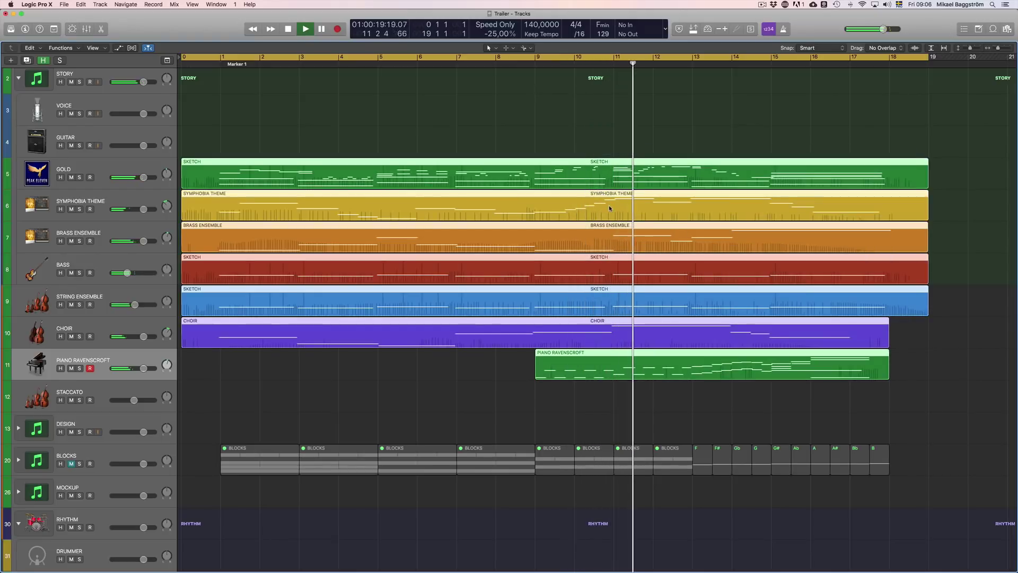
{"action": "key", "text": "p"}
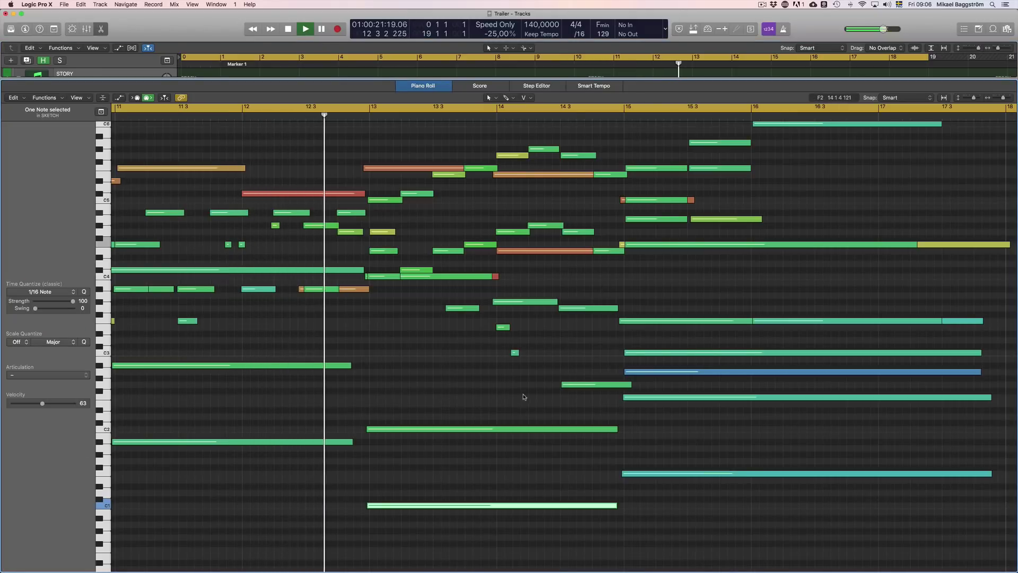
{"action": "scroll", "coordinate": [562, 339], "scroll_direction": "up", "scroll_amount": 2}
{"action": "scroll", "coordinate": [610, 374], "scroll_direction": "down", "scroll_amount": 2}
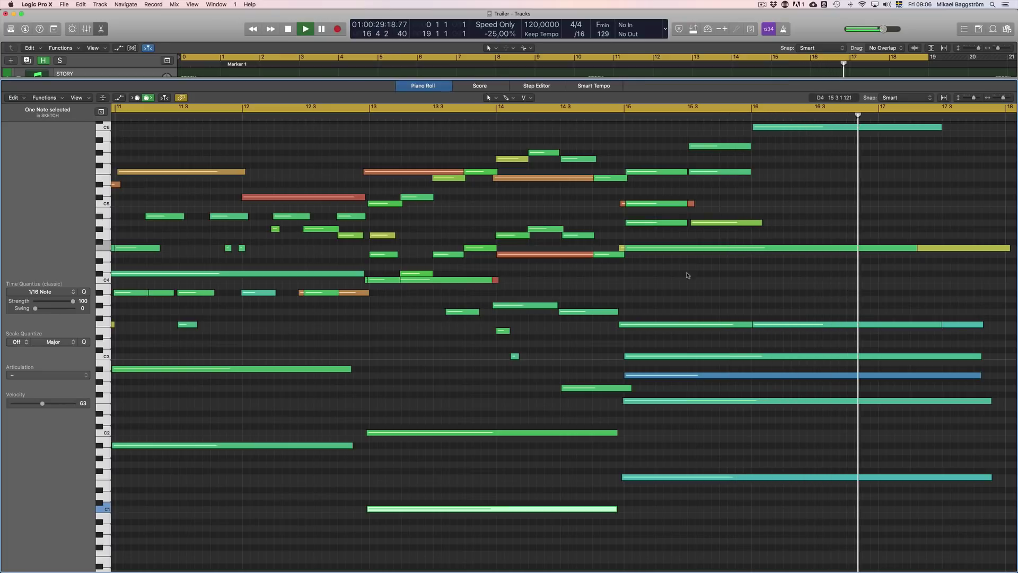
{"action": "key", "text": "e"}
{"action": "left_click", "coordinate": [494, 378]}
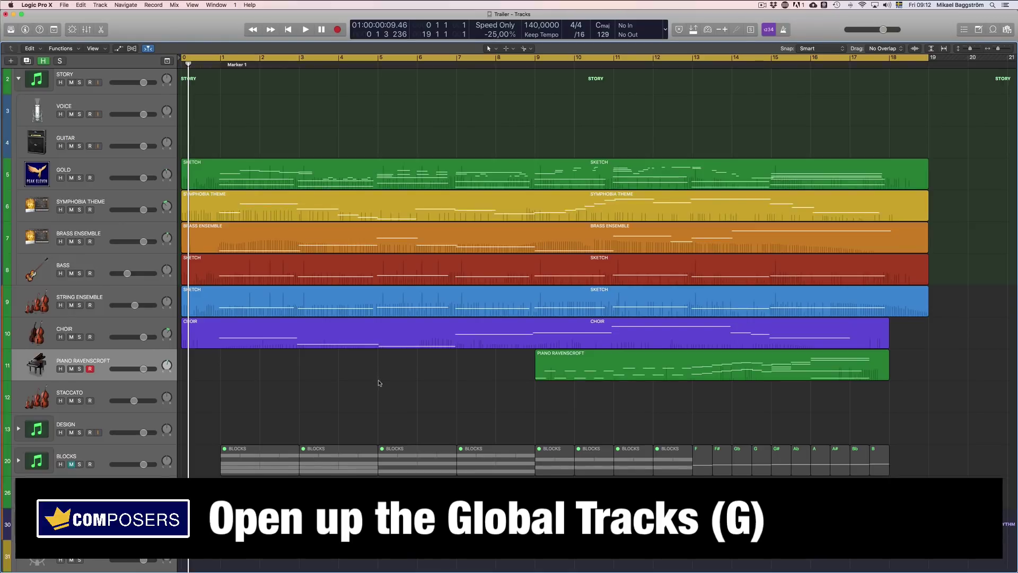
- Show the global tracks with only the Tempo track displayed, and make the Tempo track taller
{"action": "key", "text": "g"}
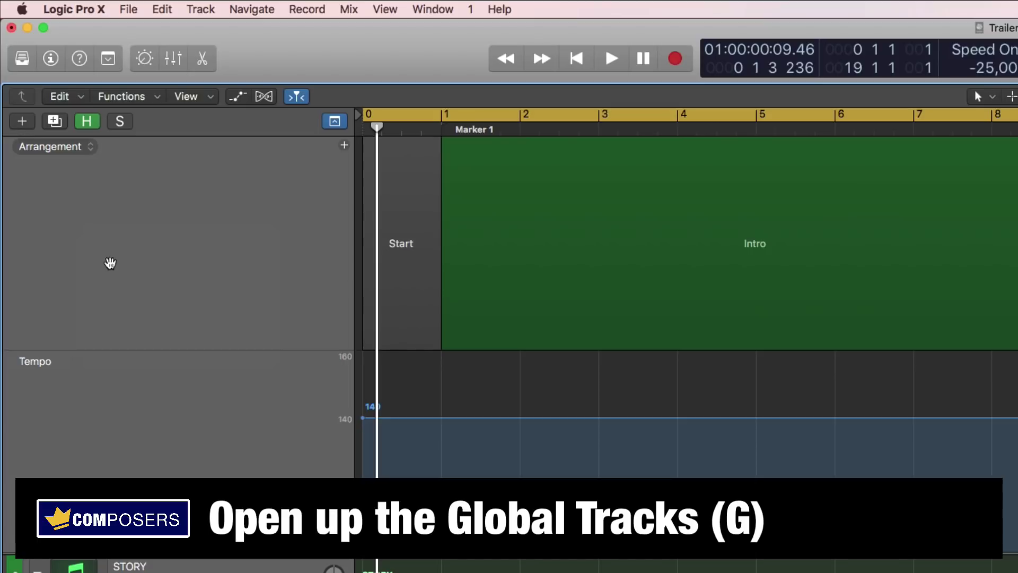
{"action": "right_click", "coordinate": [93, 236]}
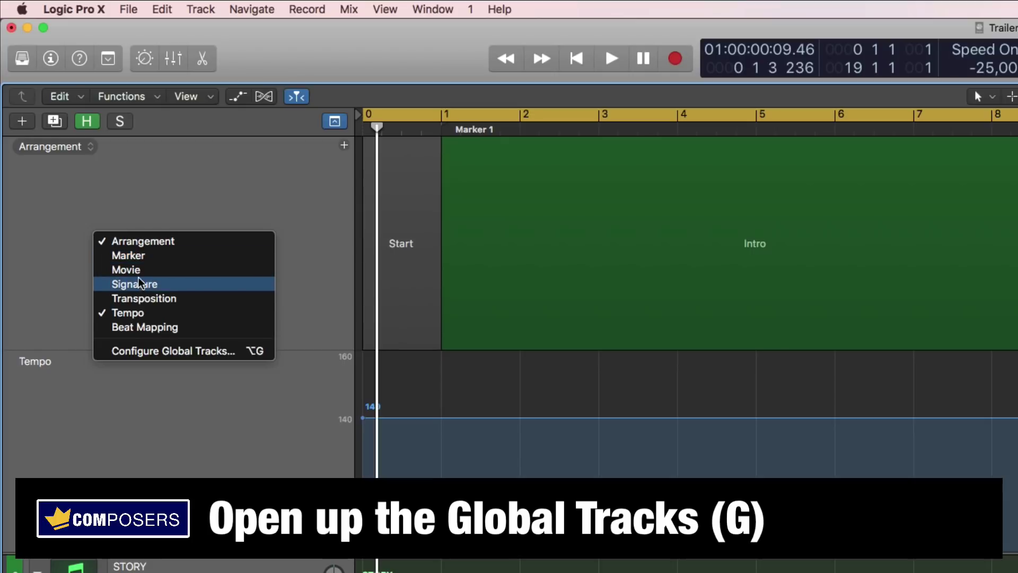
{"action": "left_click", "coordinate": [148, 257]}
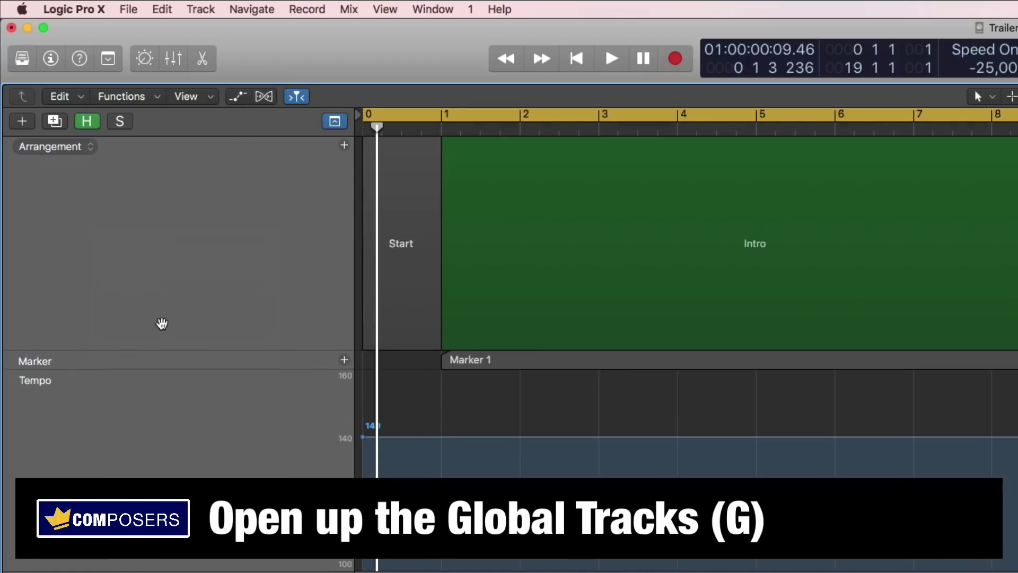
{"action": "right_click", "coordinate": [144, 243]}
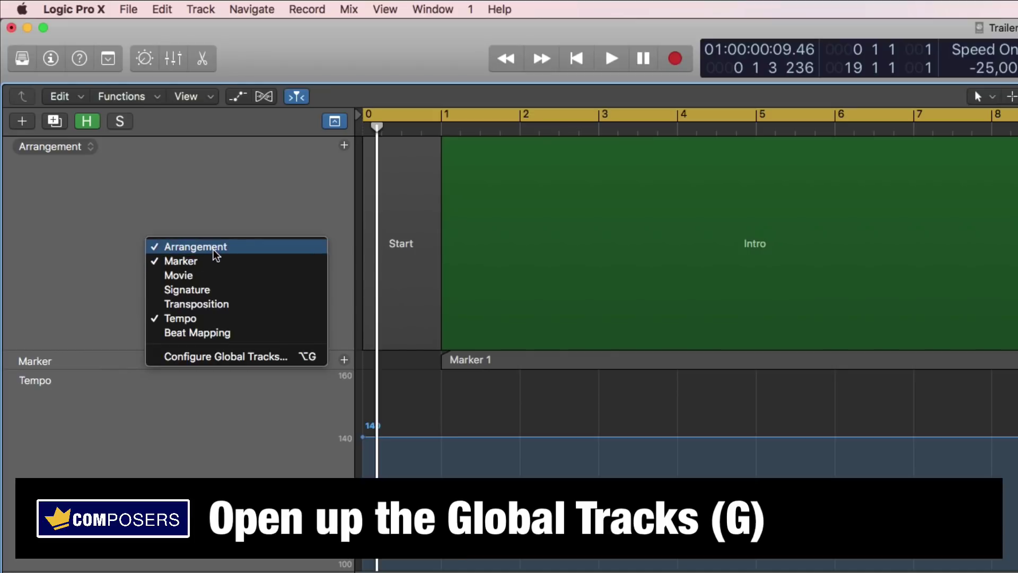
{"action": "left_click", "coordinate": [228, 248]}
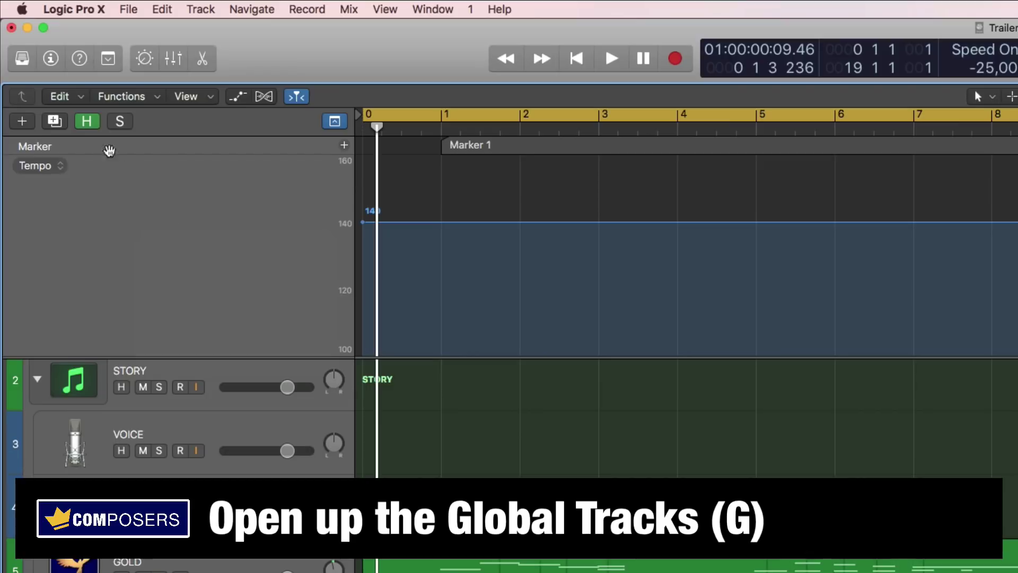
{"action": "right_click", "coordinate": [121, 182]}
{"action": "left_click", "coordinate": [170, 205]}
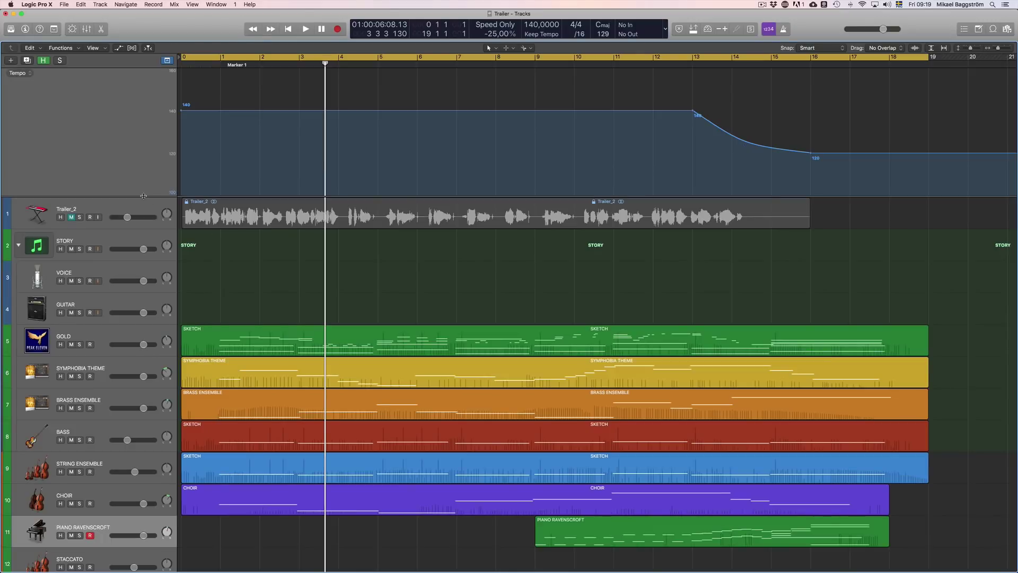
{"action": "left_click_drag", "start_coordinate": [143, 196], "coordinate": [143, 306]}
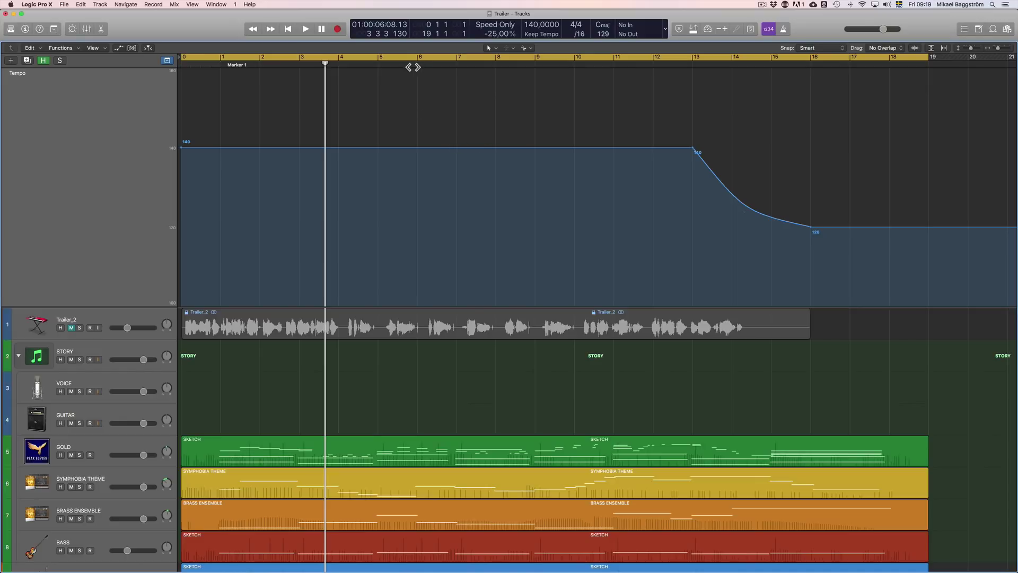
- Add a tempo point at bar 6 and raise the tempo from there to 150
{"action": "left_click_drag", "start_coordinate": [398, 72], "coordinate": [421, 82]}
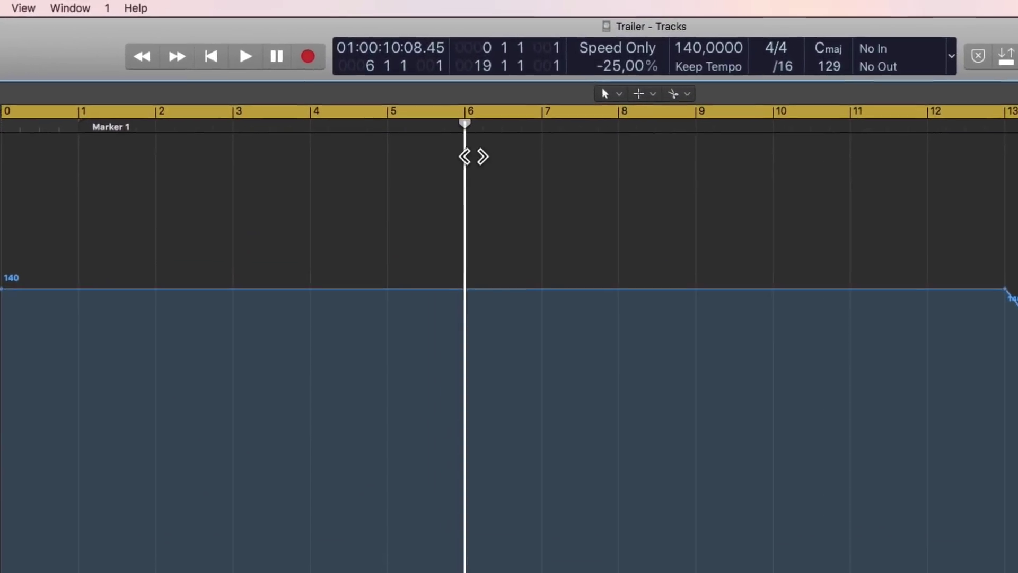
{"action": "left_click", "coordinate": [467, 294]}
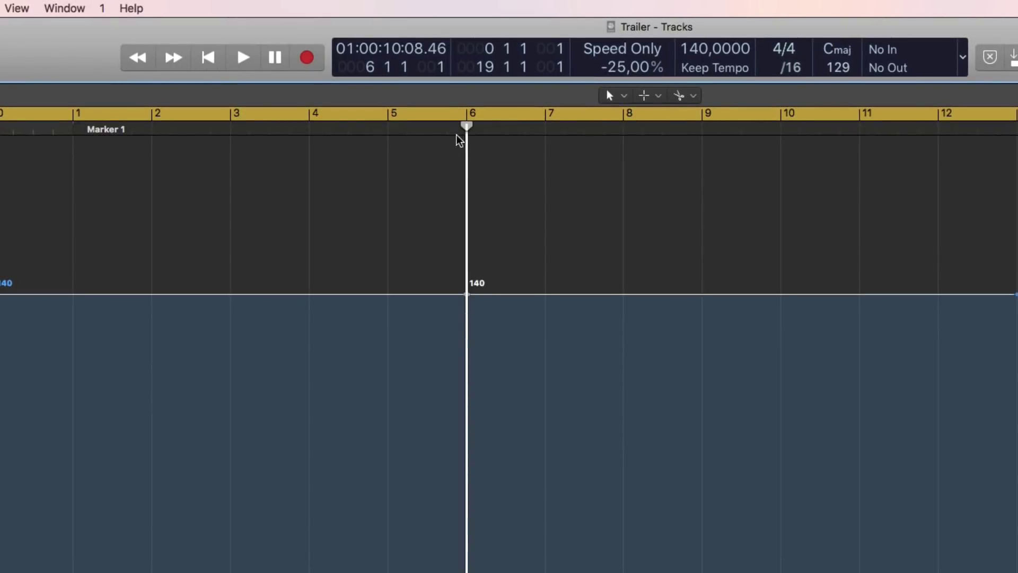
{"action": "left_click_drag", "start_coordinate": [459, 137], "coordinate": [373, 135]}
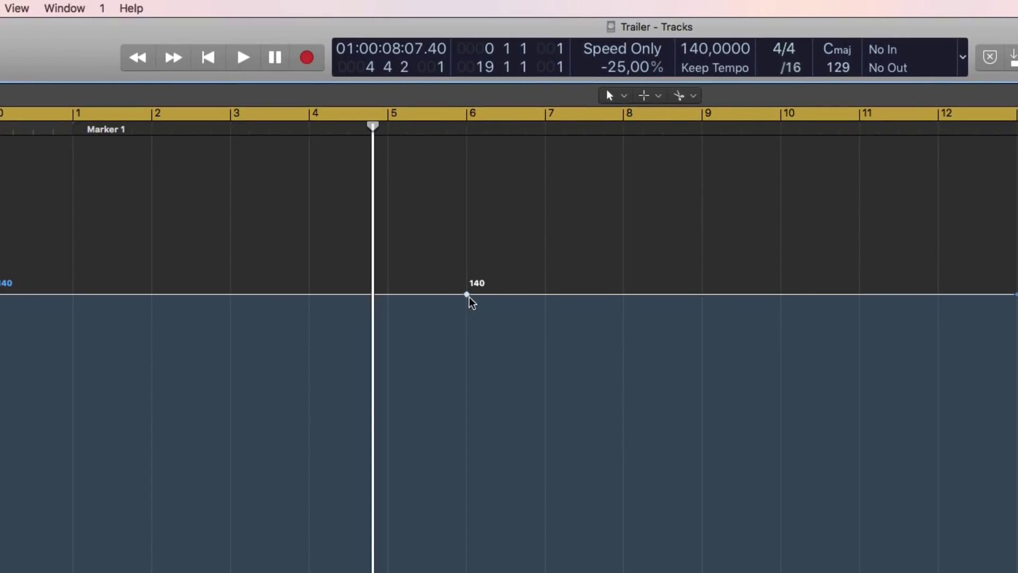
{"action": "left_click", "coordinate": [467, 295]}
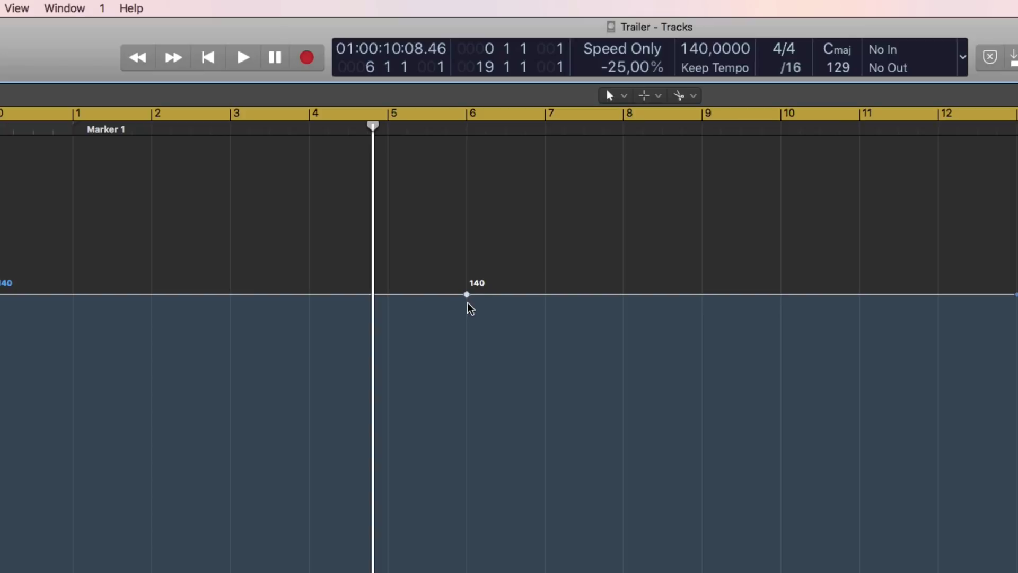
{"action": "left_click_drag", "start_coordinate": [468, 304], "coordinate": [469, 273]}
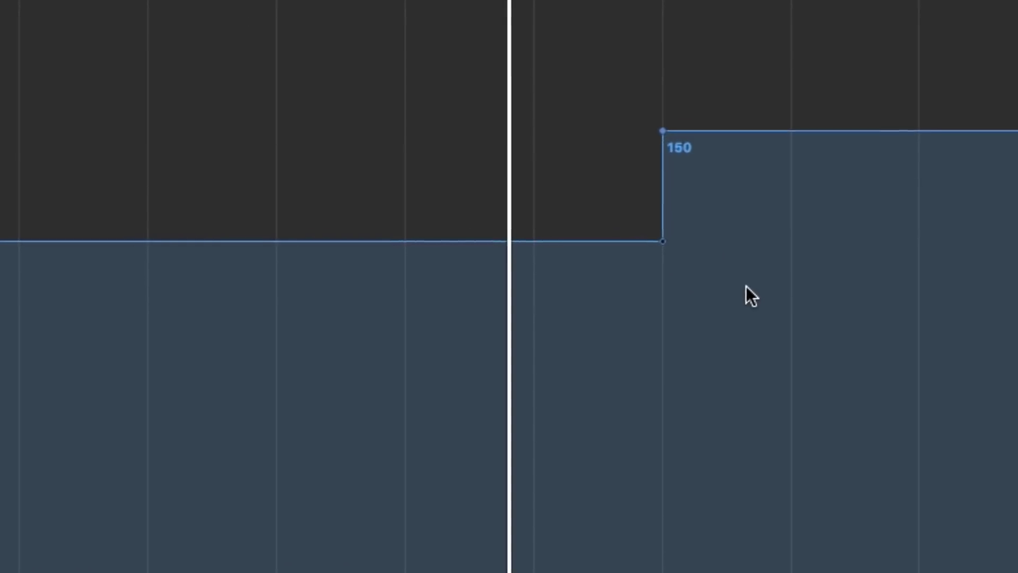
- Add a 140 tempo point at bar 5 and bend the transition to bar 6 into a gradual rising curve
{"action": "mouse_move", "coordinate": [672, 243]}
{"action": "left_mouse_down"}
{"action": "mouse_move", "coordinate": [627, 196]}
{"action": "mouse_move", "coordinate": [671, 245]}
{"action": "left_mouse_up"}
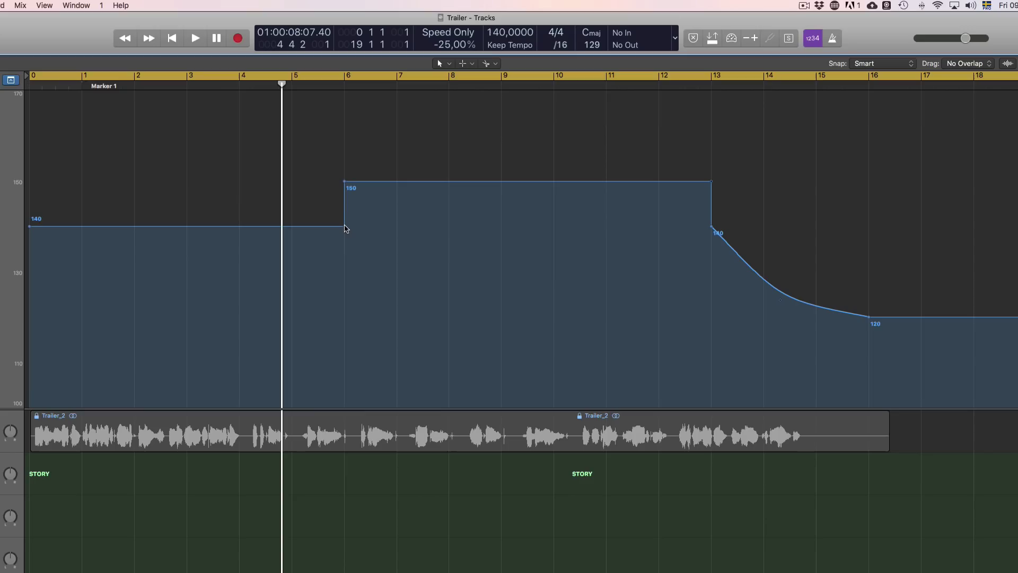
{"action": "mouse_move", "coordinate": [345, 228]}
{"action": "left_mouse_down"}
{"action": "mouse_move", "coordinate": [336, 220]}
{"action": "mouse_move", "coordinate": [343, 233]}
{"action": "left_mouse_up"}
{"action": "left_click_drag", "start_coordinate": [301, 95], "coordinate": [250, 106]}
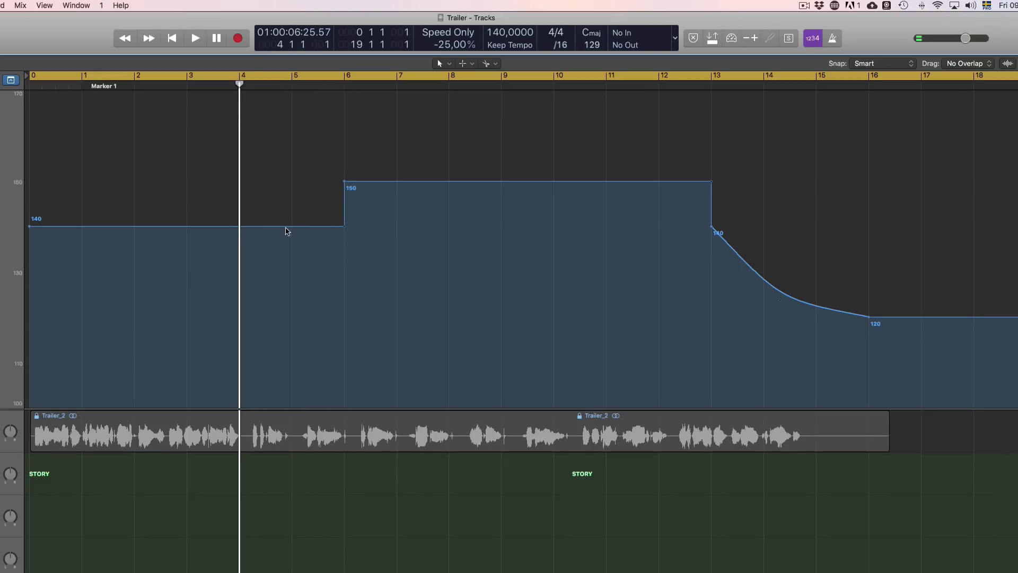
{"action": "left_click", "coordinate": [292, 225]}
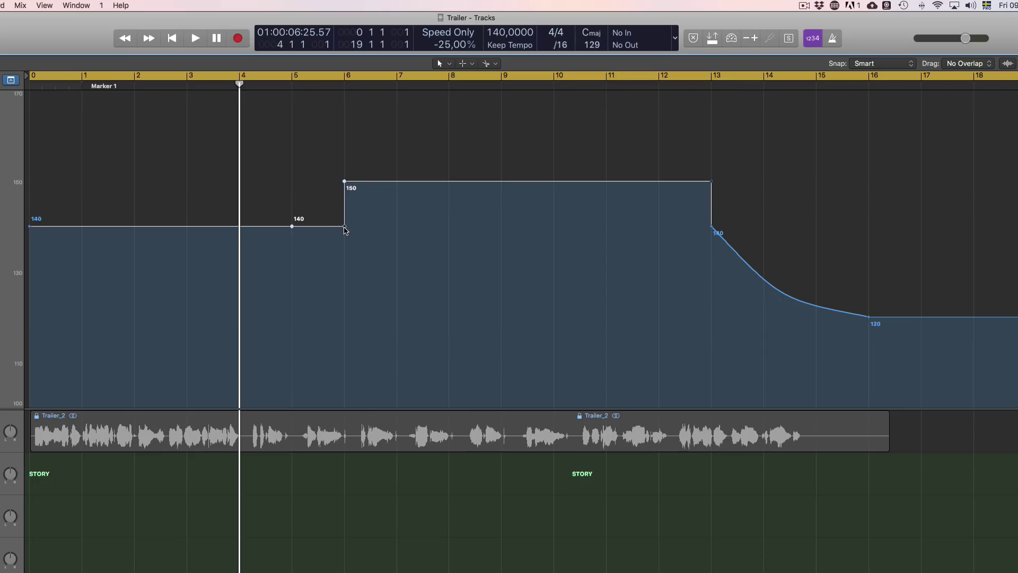
{"action": "mouse_move", "coordinate": [345, 229]}
{"action": "left_mouse_down"}
{"action": "mouse_move", "coordinate": [307, 195]}
{"action": "mouse_move", "coordinate": [333, 218]}
{"action": "left_mouse_up"}
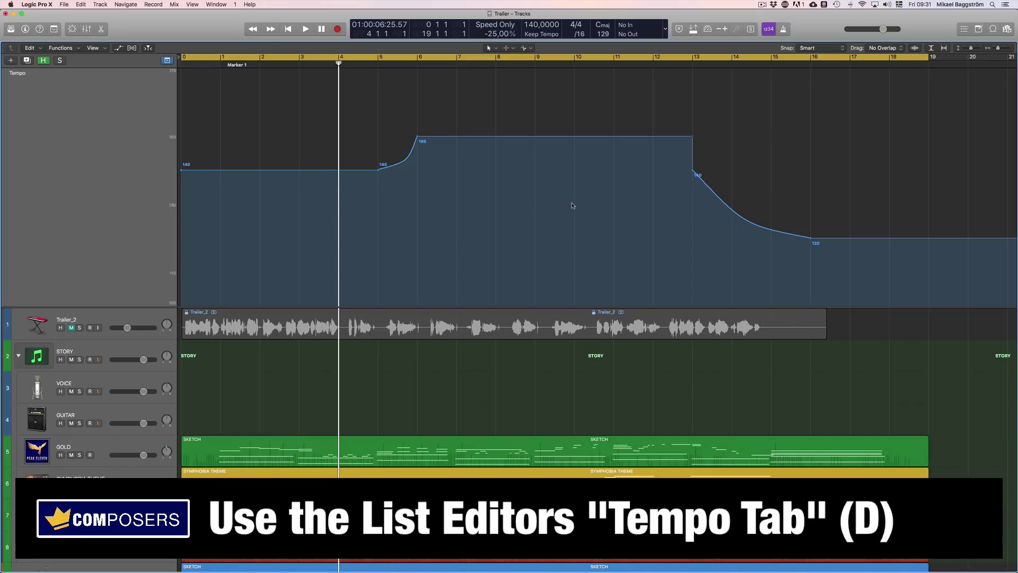
- Open the tempo list and move the bar 5 tempo event to bar 4 and back to bar 5
{"action": "key", "text": "d"}
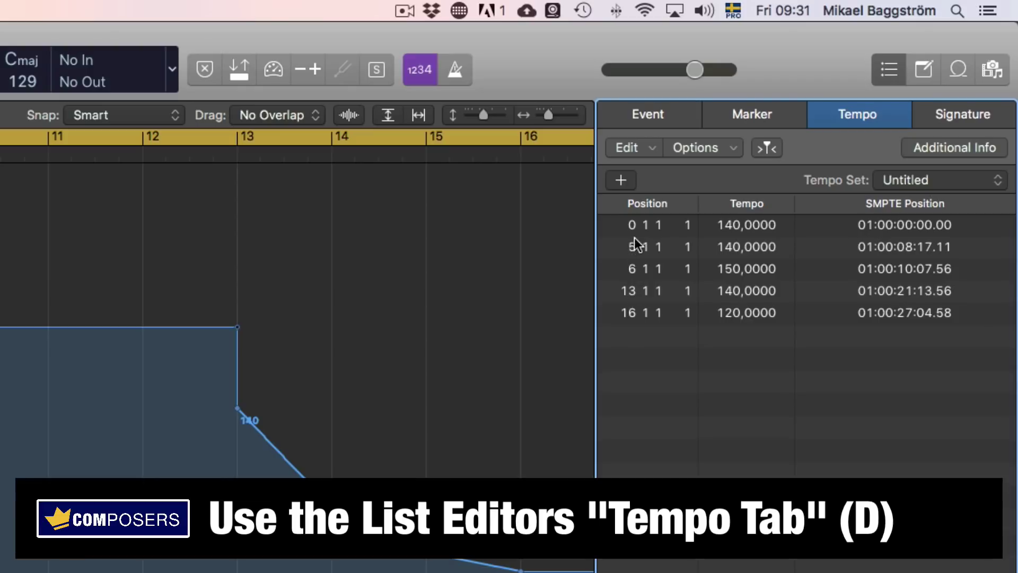
{"action": "left_click", "coordinate": [628, 255]}
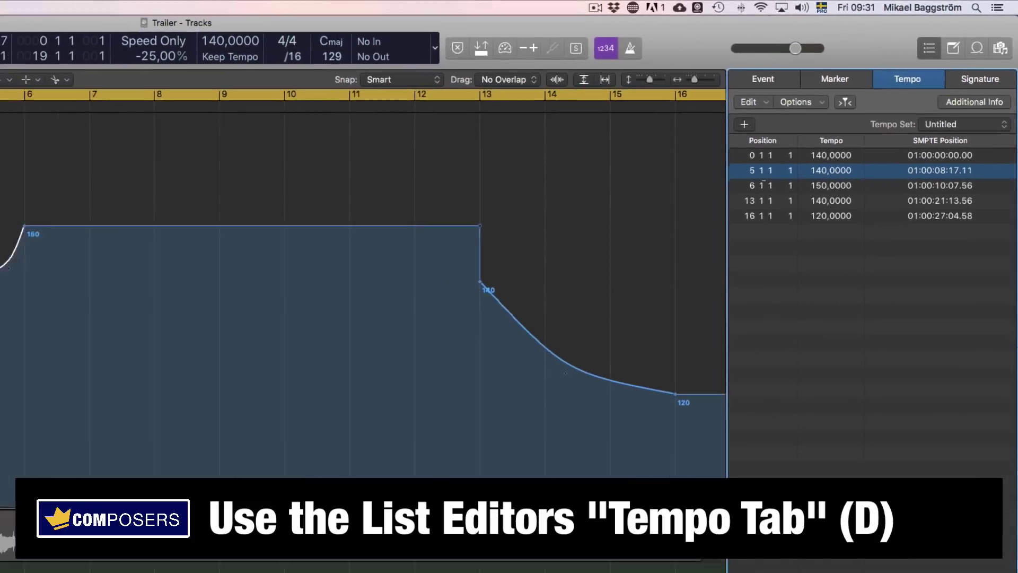
{"action": "left_click_drag", "start_coordinate": [754, 170], "coordinate": [757, 177]}
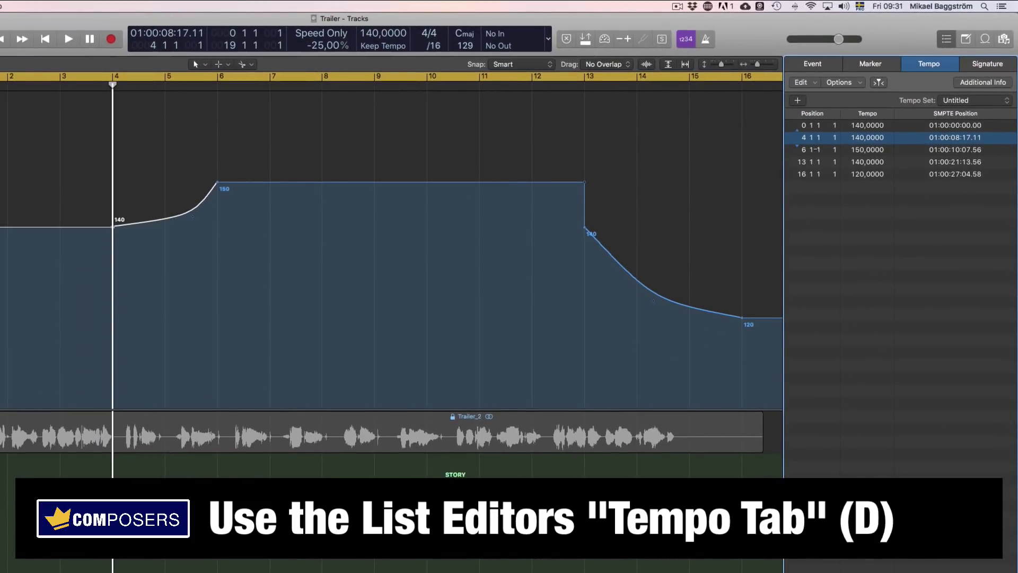
{"action": "left_click_drag", "start_coordinate": [797, 137], "coordinate": [797, 131]}
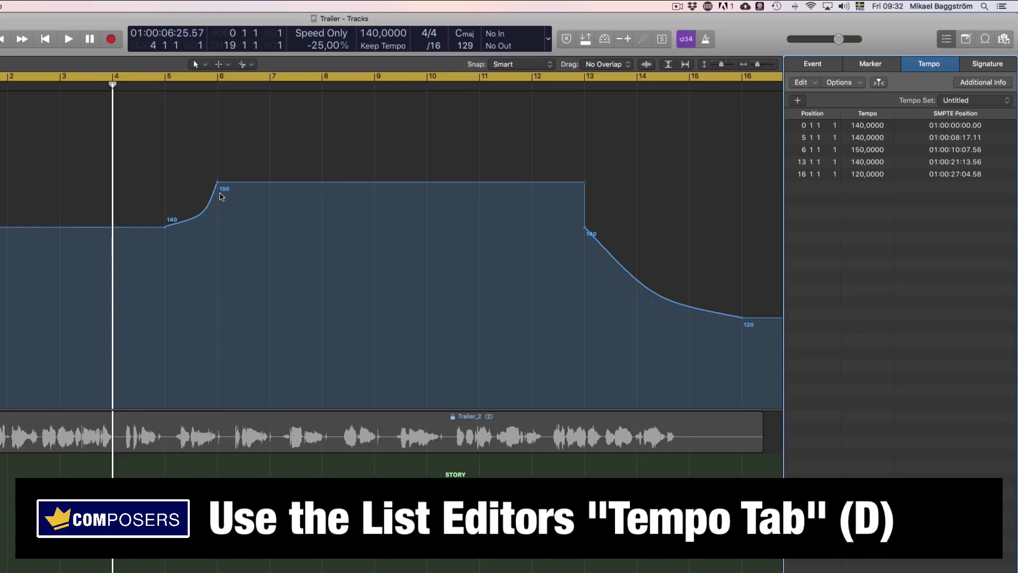
- Set the tempo event at bar 6 to 160 in the tempo list
{"action": "double_click", "coordinate": [860, 151]}
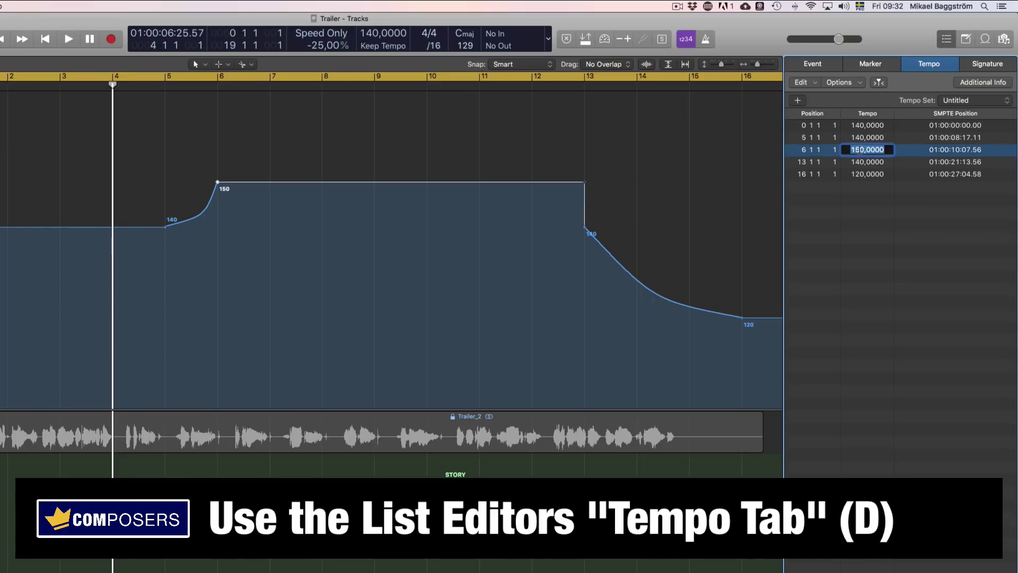
{"action": "type", "text": "160"}
{"action": "key", "text": "Return"}
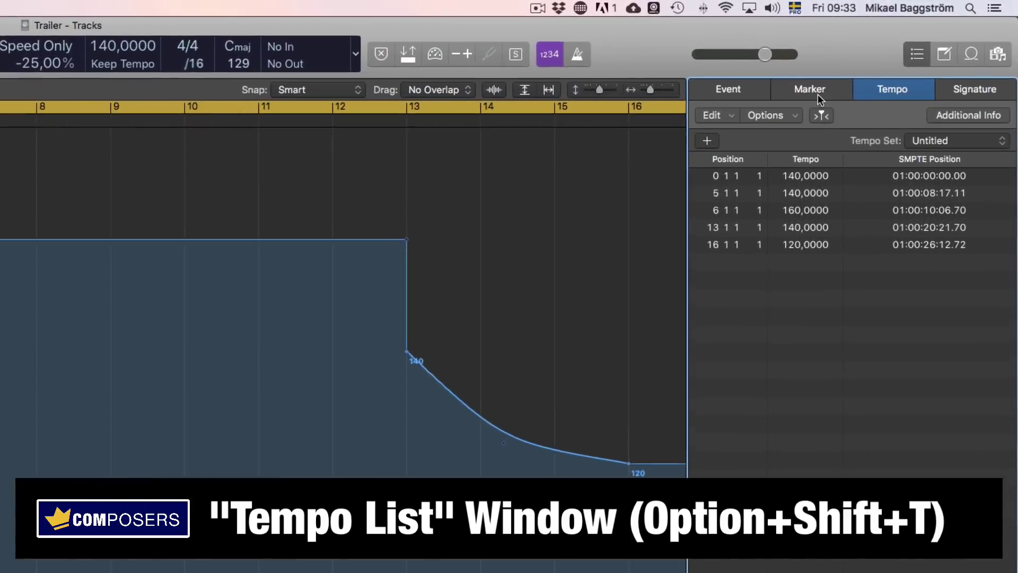
- View the marker list, return to the tempo list and hide the list editors
{"action": "left_click", "coordinate": [816, 93]}
{"action": "key", "text": "d"}
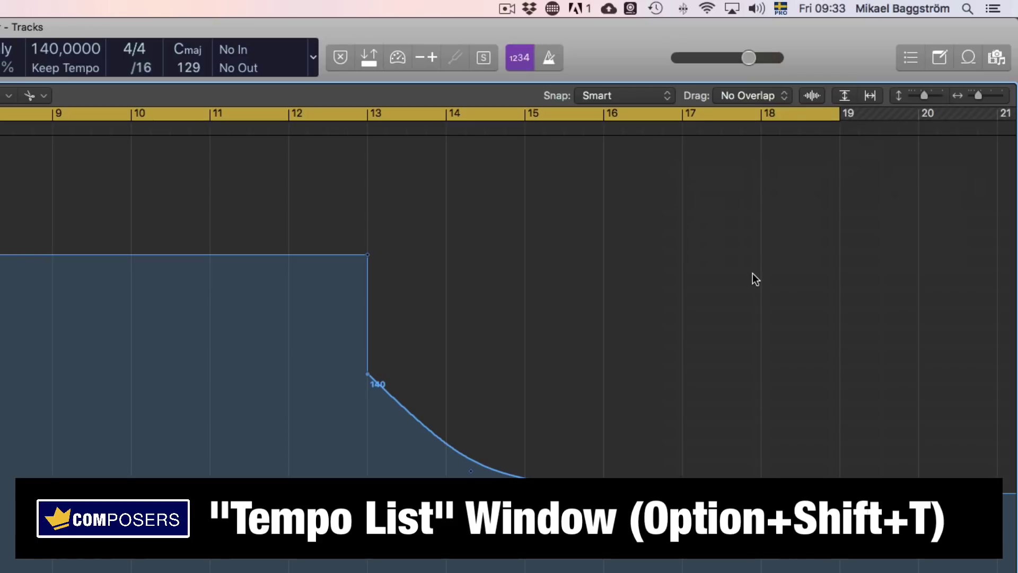
{"action": "key", "text": "d"}
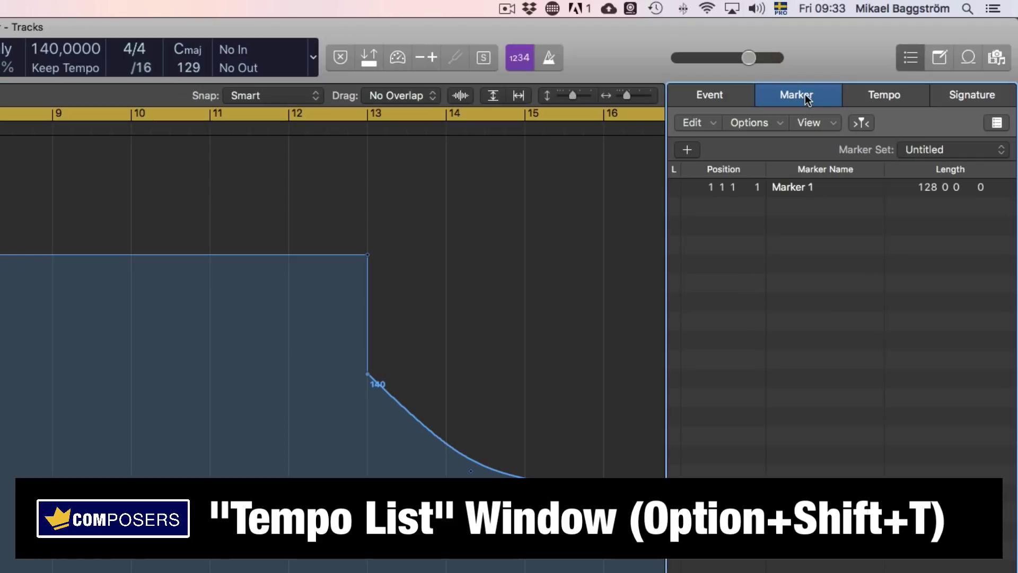
{"action": "left_click", "coordinate": [883, 97]}
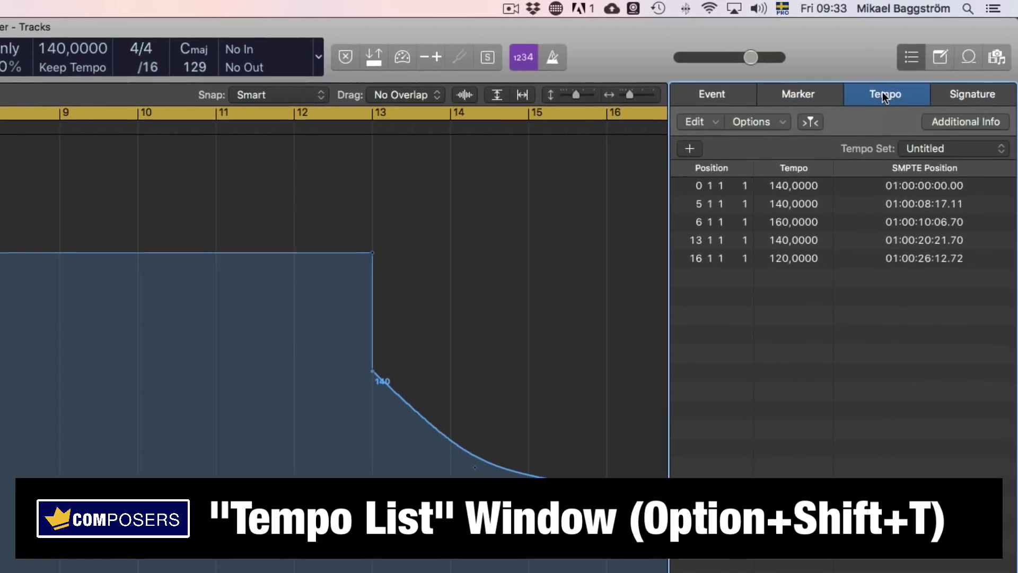
{"action": "key", "text": "d"}
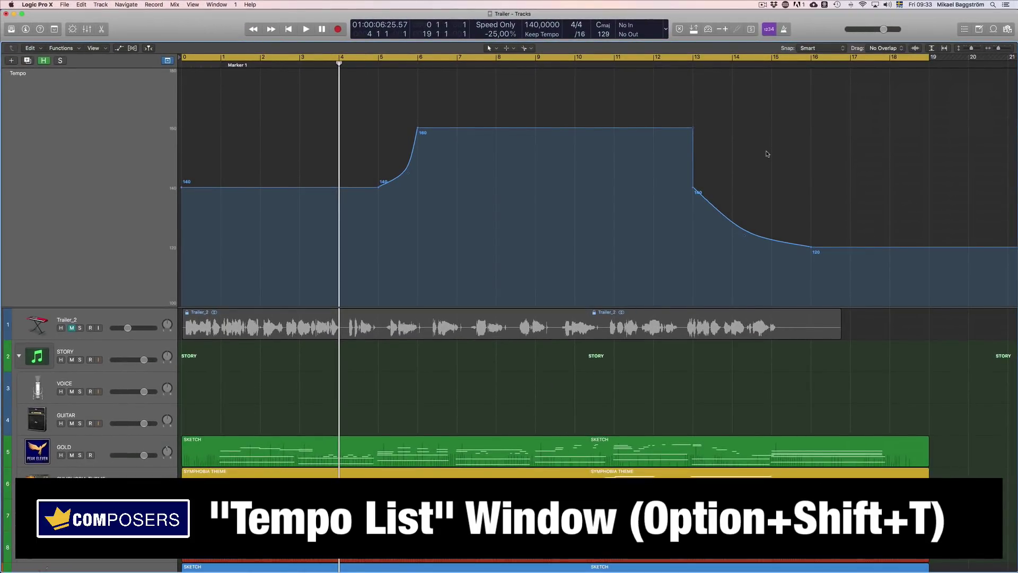
- View the tempo list in its own floating window and close it
{"action": "key", "text": "alt+shift+t"}
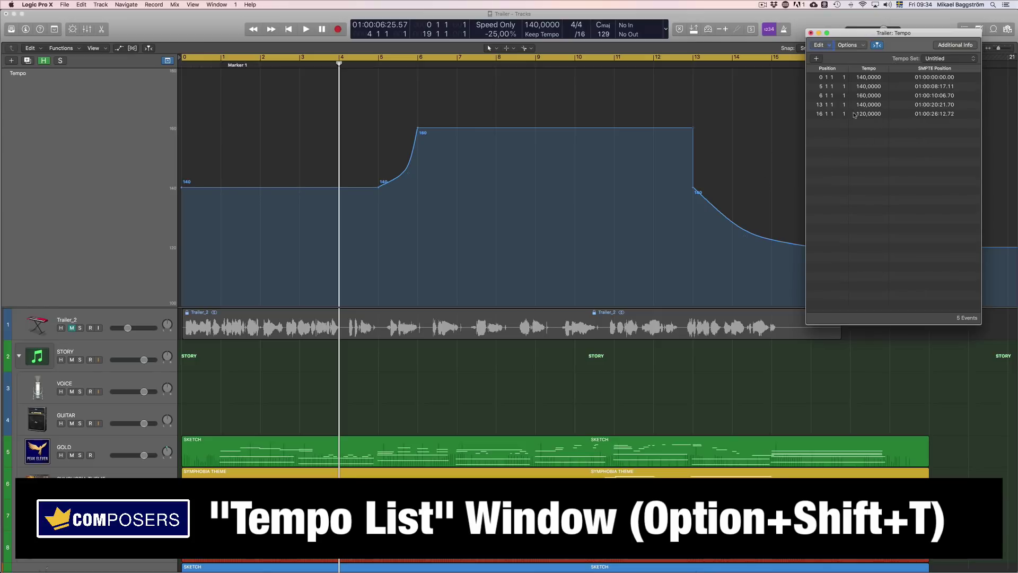
{"action": "left_click", "coordinate": [811, 33]}
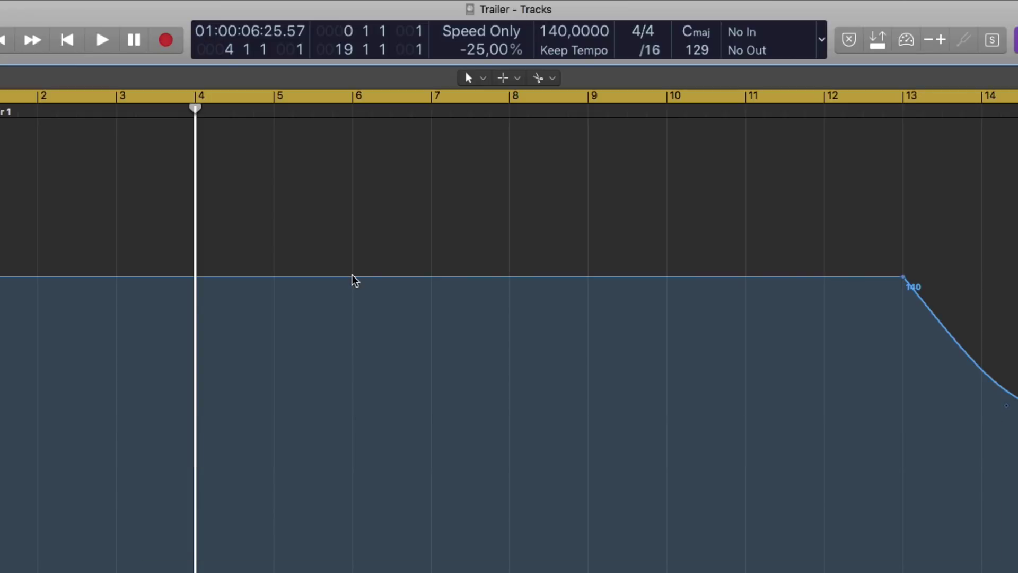
- Add tempo points at bars 5 and 9 on the flat 140 line and raise the bar 5 tempo to 143
{"action": "left_click", "coordinate": [274, 277]}
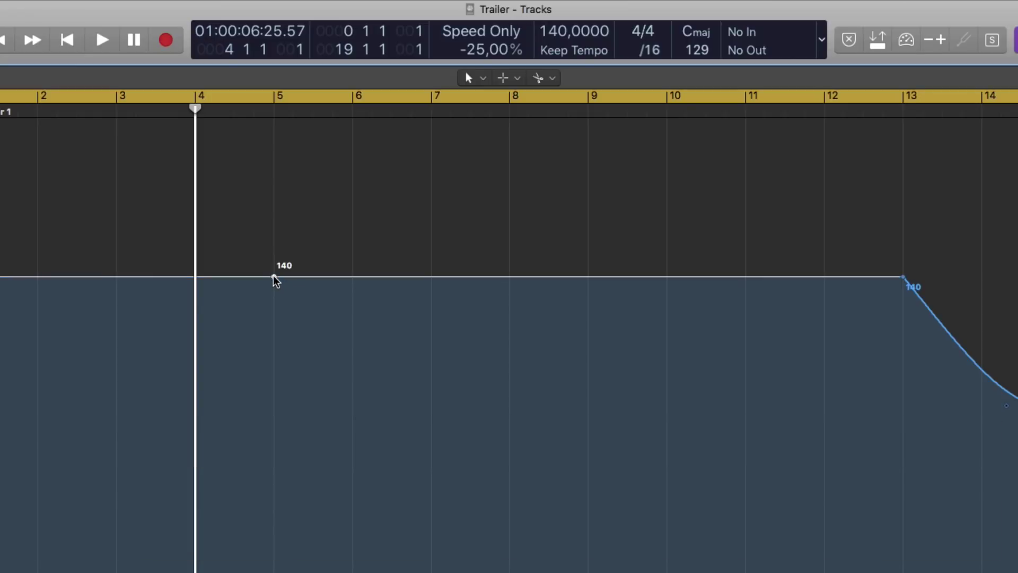
{"action": "left_click", "coordinate": [588, 276]}
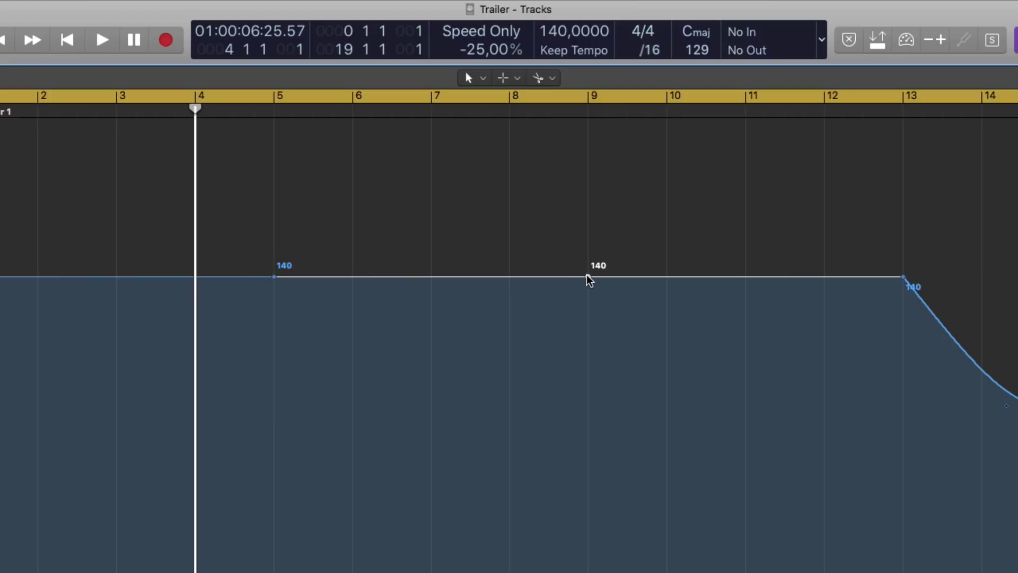
{"action": "left_click", "coordinate": [275, 277]}
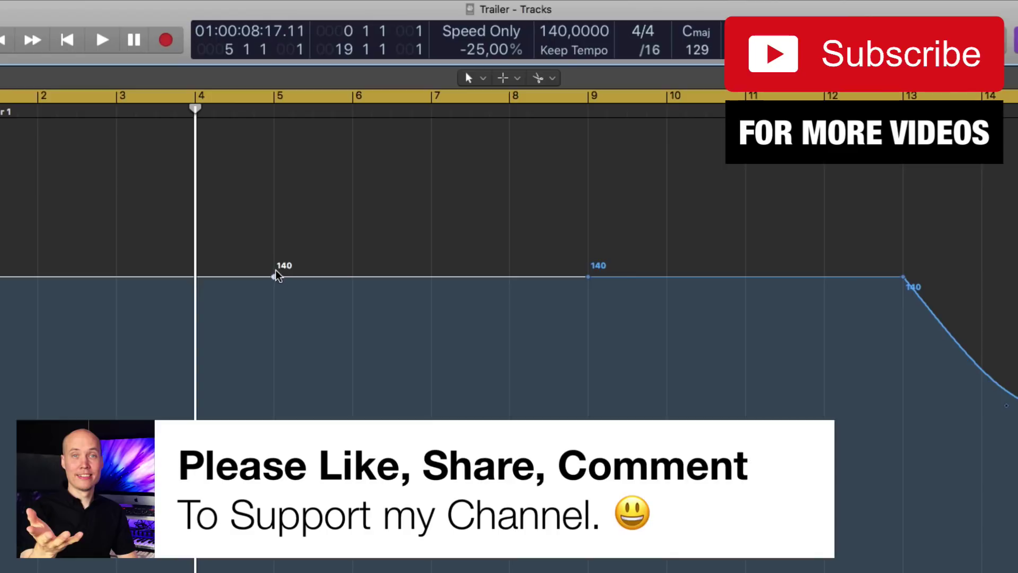
{"action": "left_click_drag", "start_coordinate": [276, 275], "coordinate": [276, 258]}
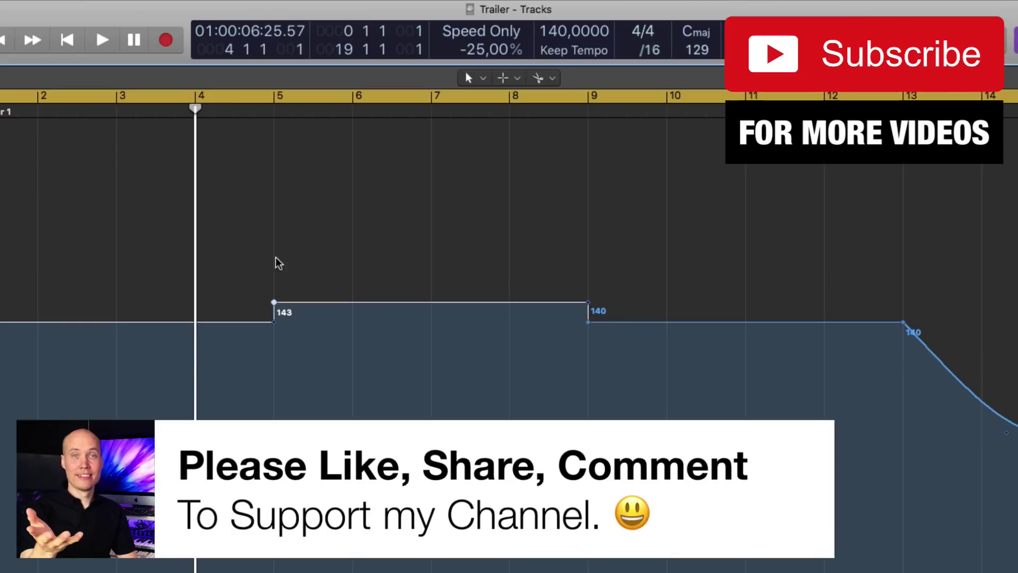